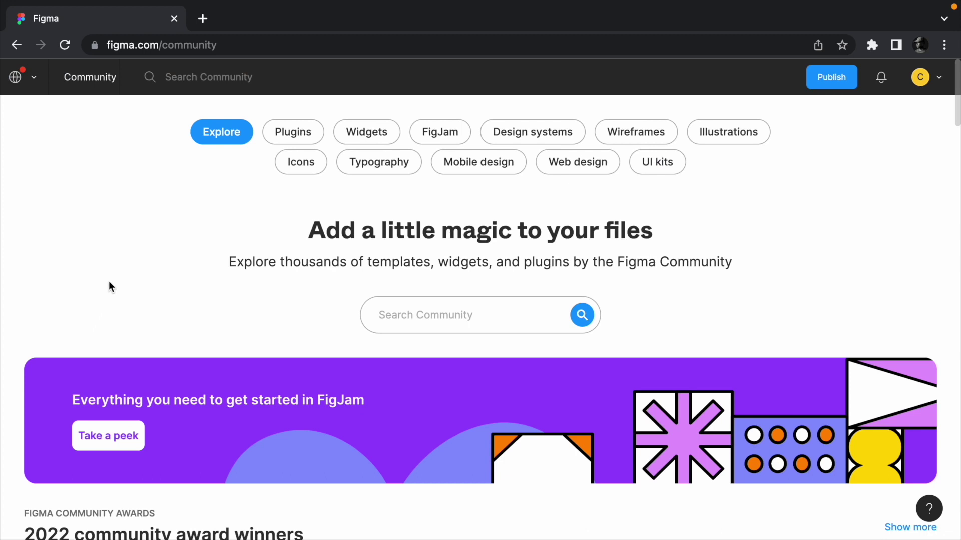
- Search Community for 'aws amplify ui kit' and open the AWS Amplify UI Kit file page
left_click(492, 316)
type("aw")
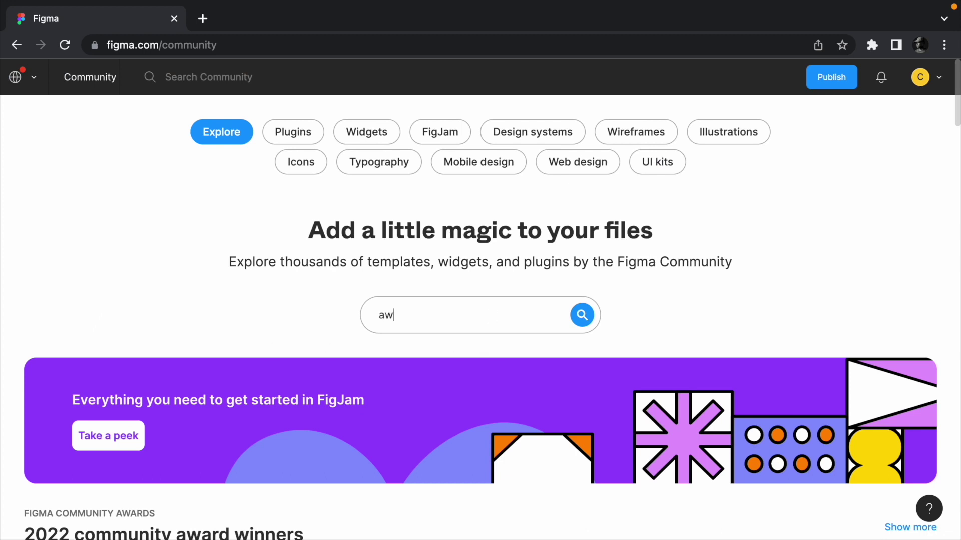
type("s amplify ui kit")
key("Return")
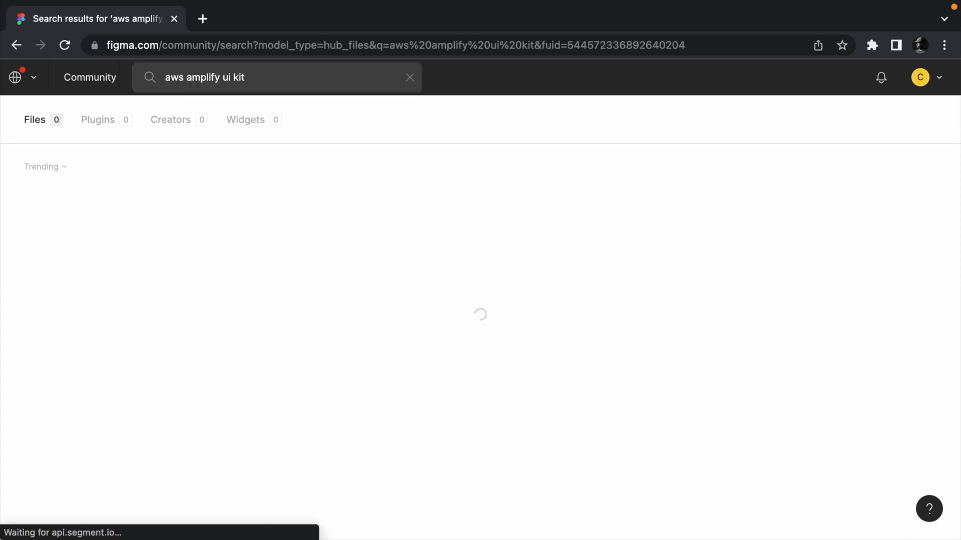
mouse_move(333, 367)
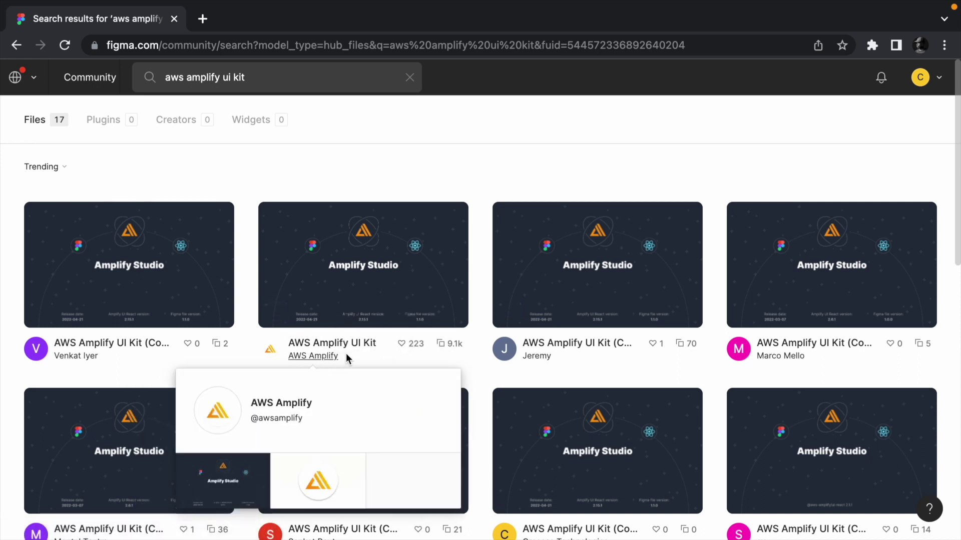
left_click(352, 293)
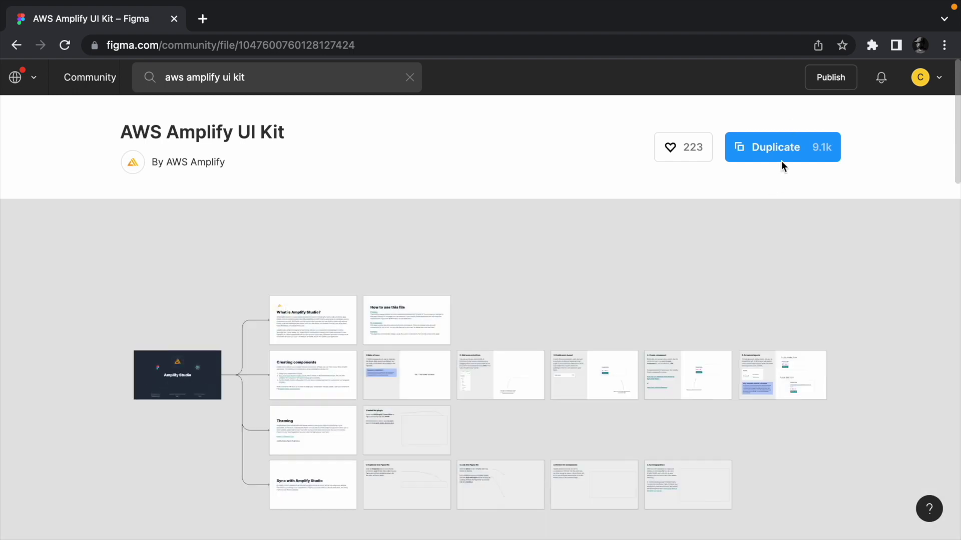
- Duplicate the AWS Amplify UI Kit into Drafts and browse its Primitives page
left_click(779, 152)
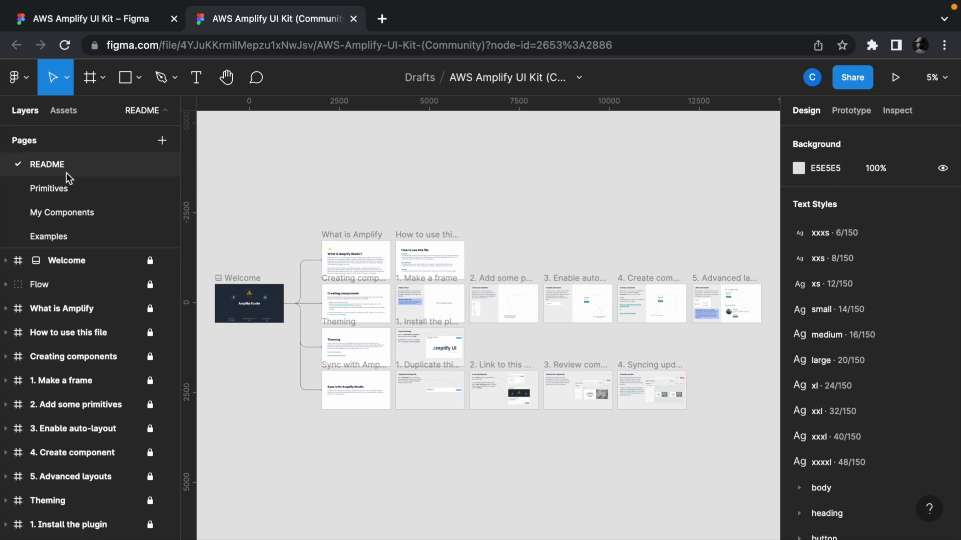
left_click(68, 188)
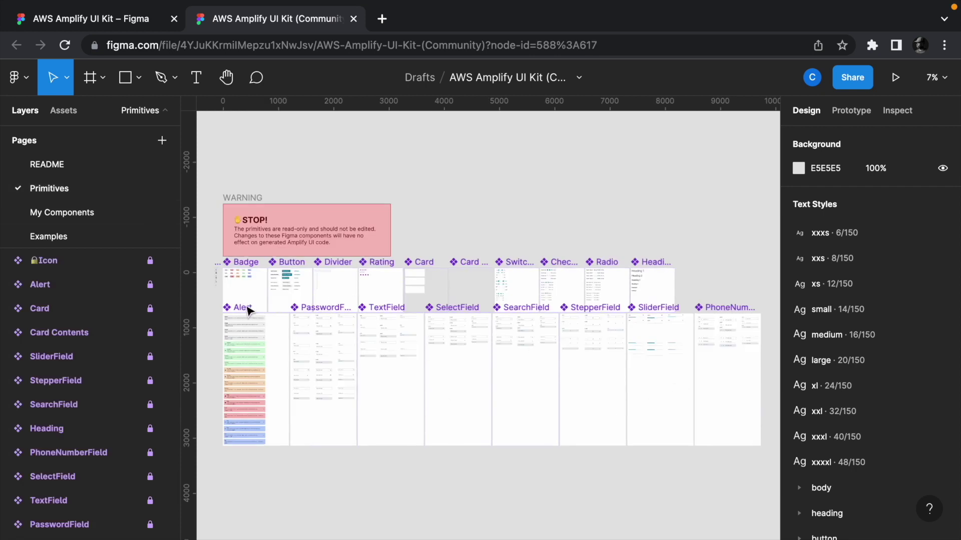
scroll(246, 309, "up", 5)
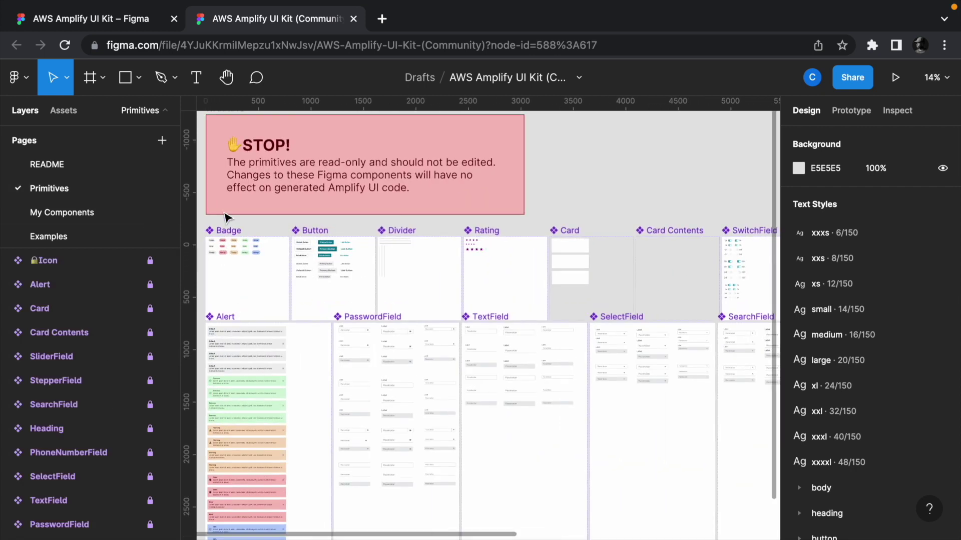
scroll(251, 217, "down", 2)
- Review the My Components page zoomed to fit, then go to the Examples page
left_click(70, 214)
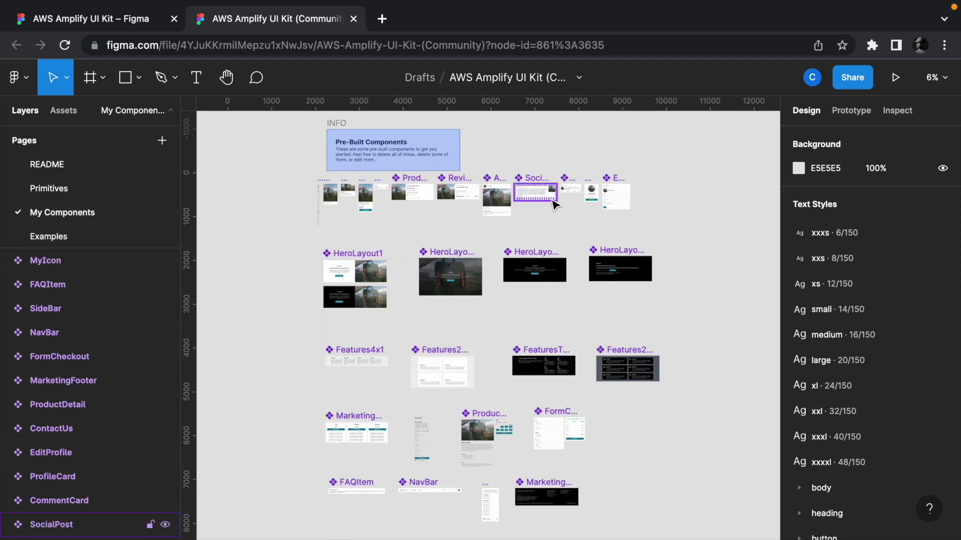
scroll(554, 203, "up", 4)
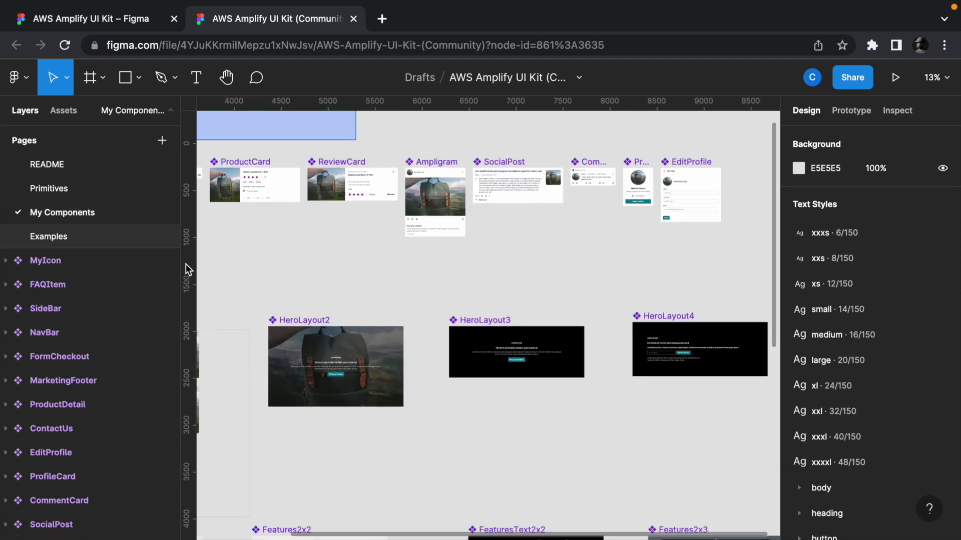
key("shift+1")
left_click(49, 237)
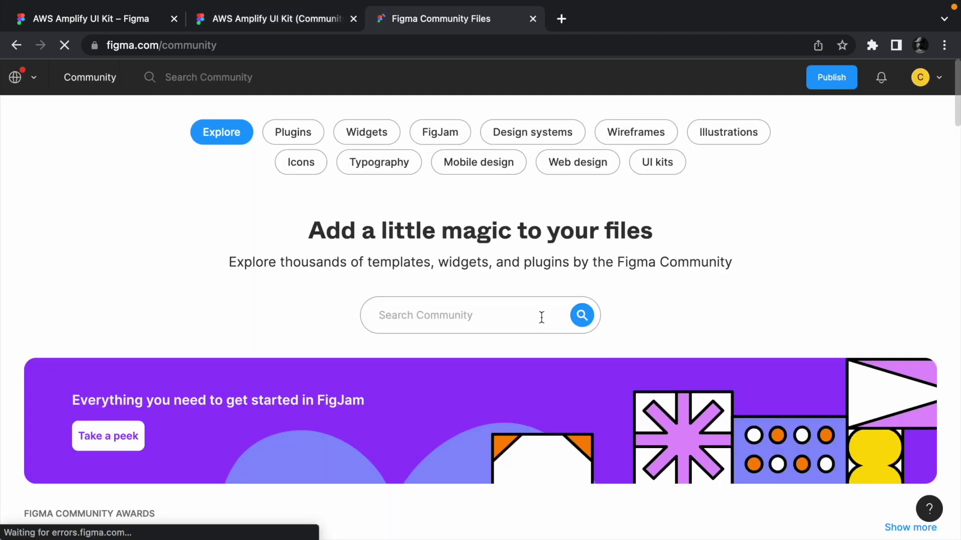
- Search Community for 'amplify theme' and filter the results to Plugins to find the Theme Editor
left_click(540, 315)
type("amplify theme")
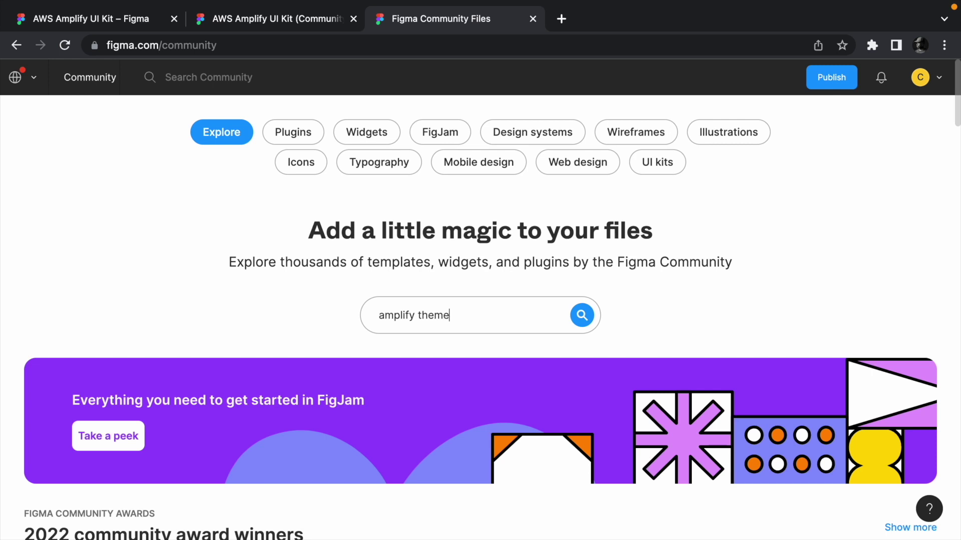
key("Return")
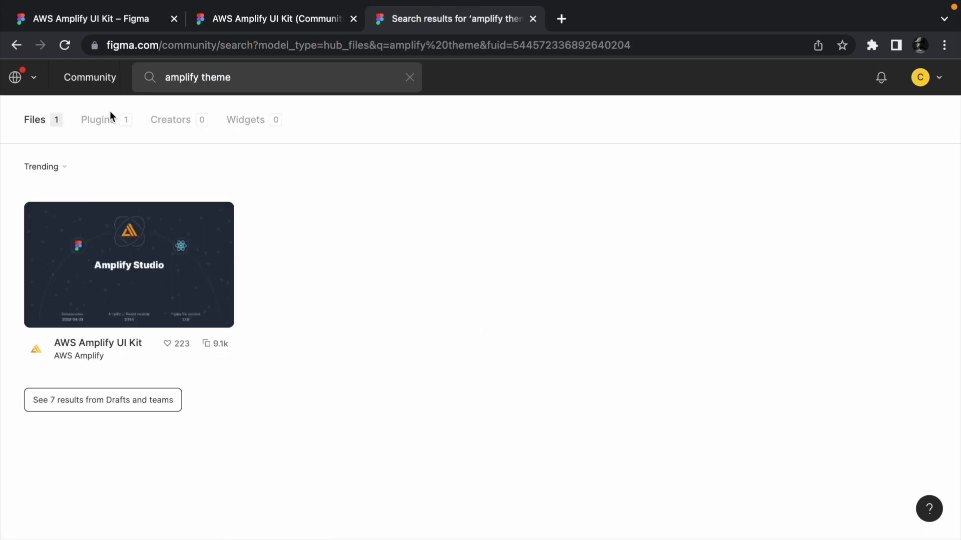
left_click(107, 119)
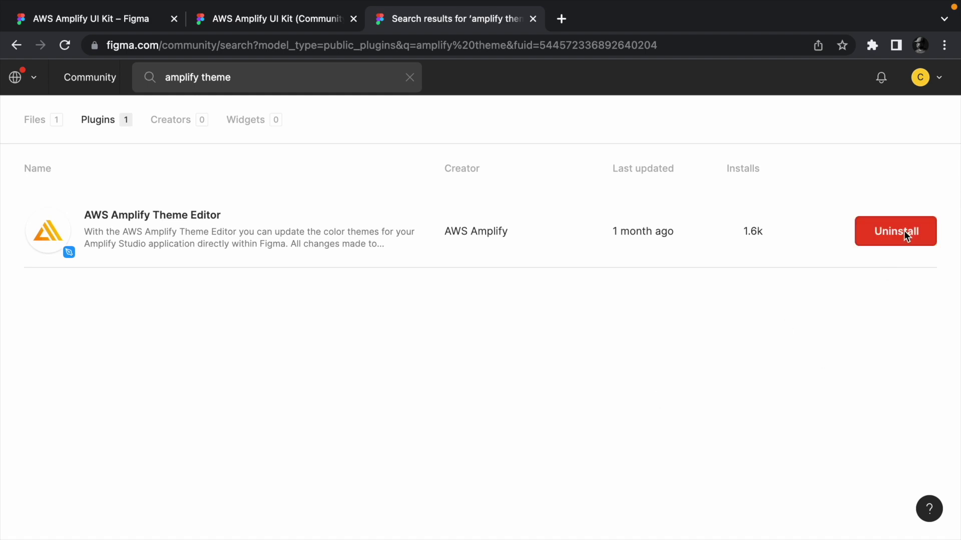
- Back in the kit file, launch the AWS Amplify Theme Editor plugin via quick actions
left_click(533, 19)
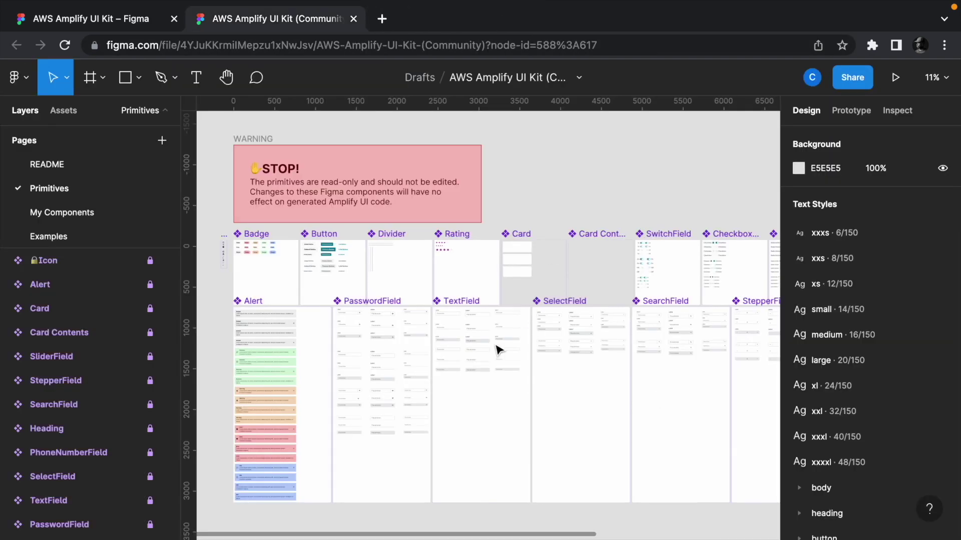
key("ctrl+slash")
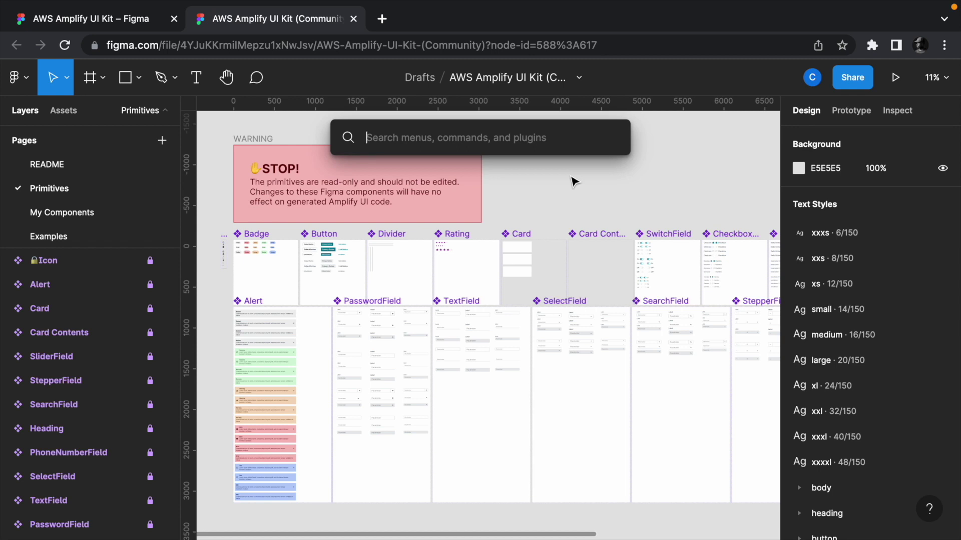
type("theme")
key("Return")
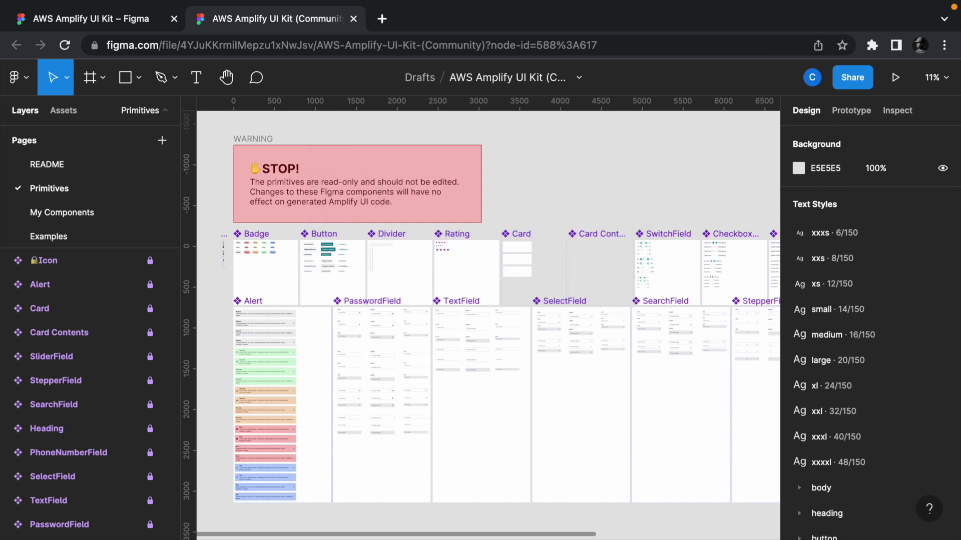
left_click_drag(690, 71, 602, 15)
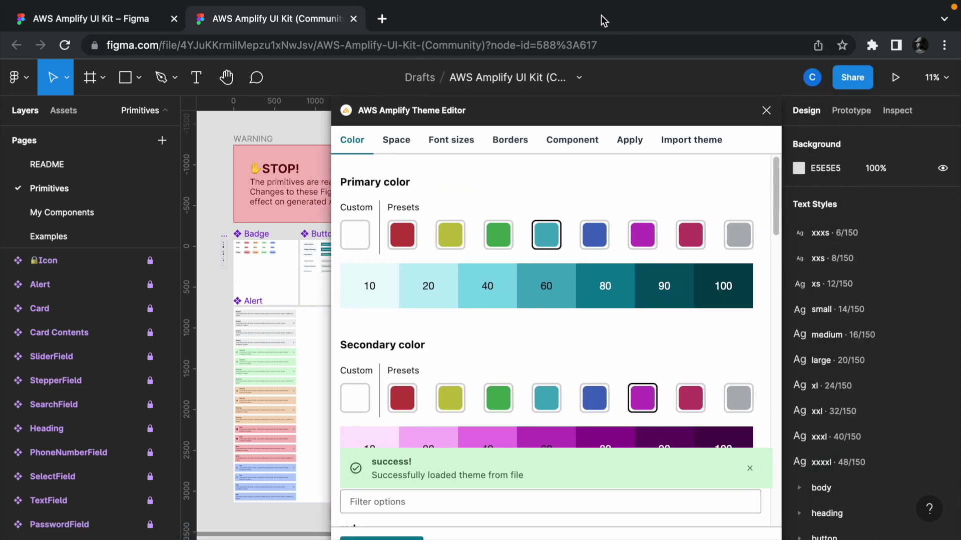
- Set button.primary backgroundColor to hsl(278, 89%, 42%), save it and update the theme
left_click(569, 100)
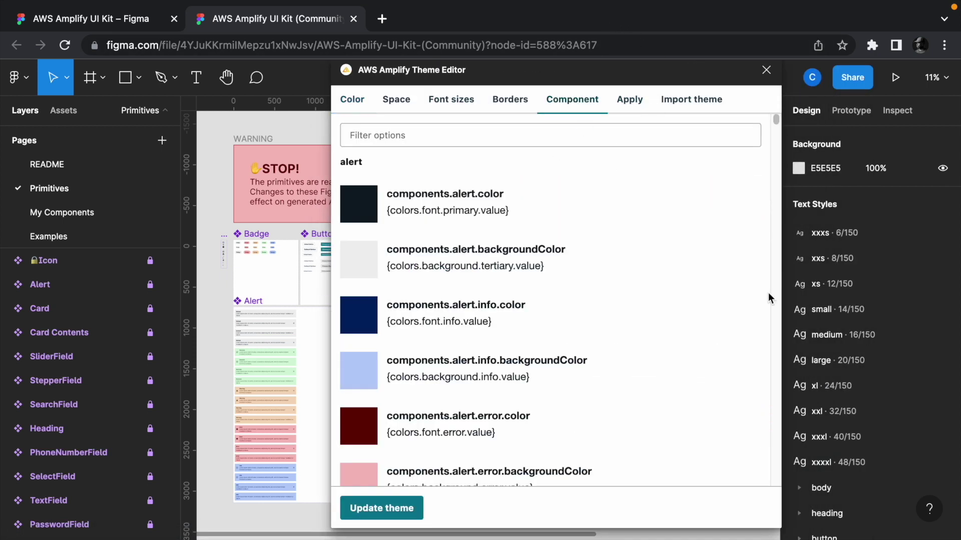
type("button.primar")
left_click_drag(456, 68, 635, 68)
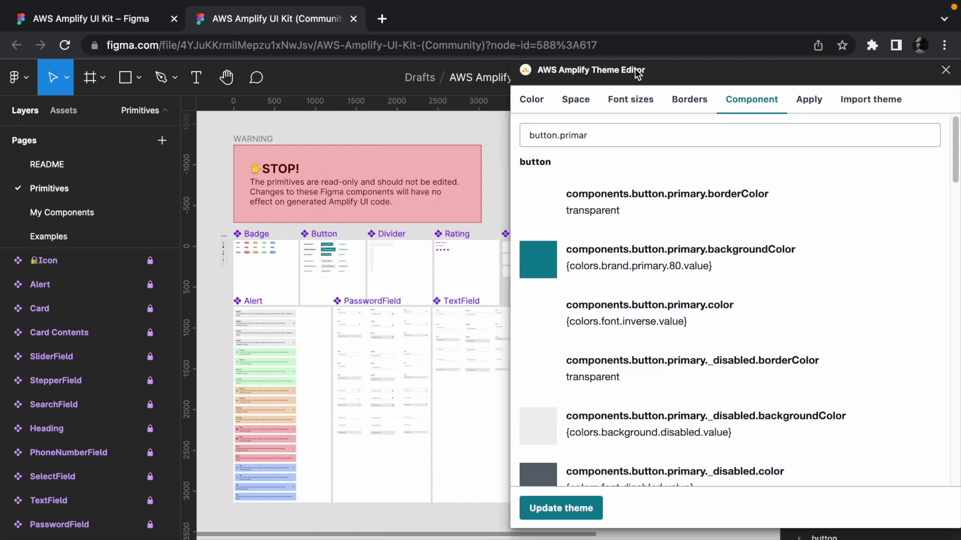
left_click(538, 259)
left_click(552, 311)
left_click(619, 459)
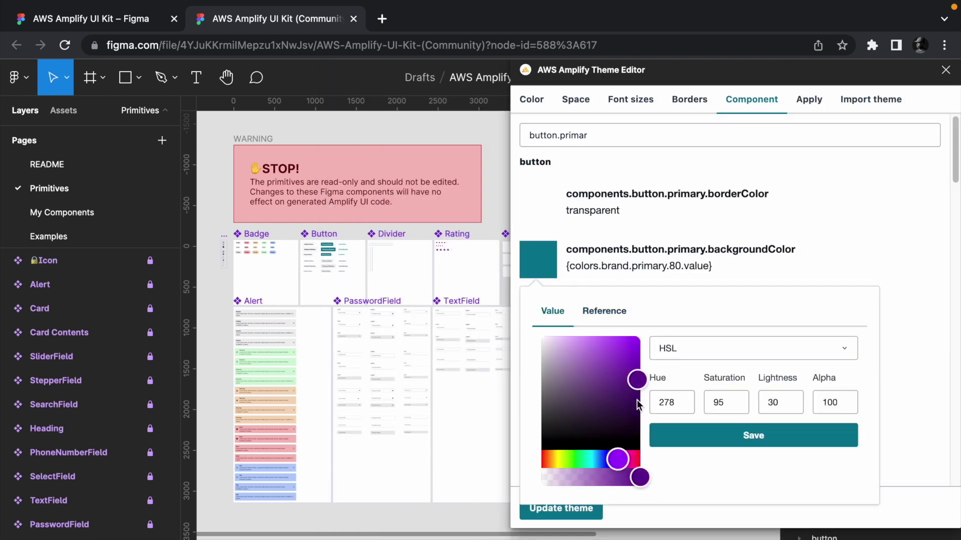
left_click(632, 358)
left_click(635, 362)
left_click(783, 436)
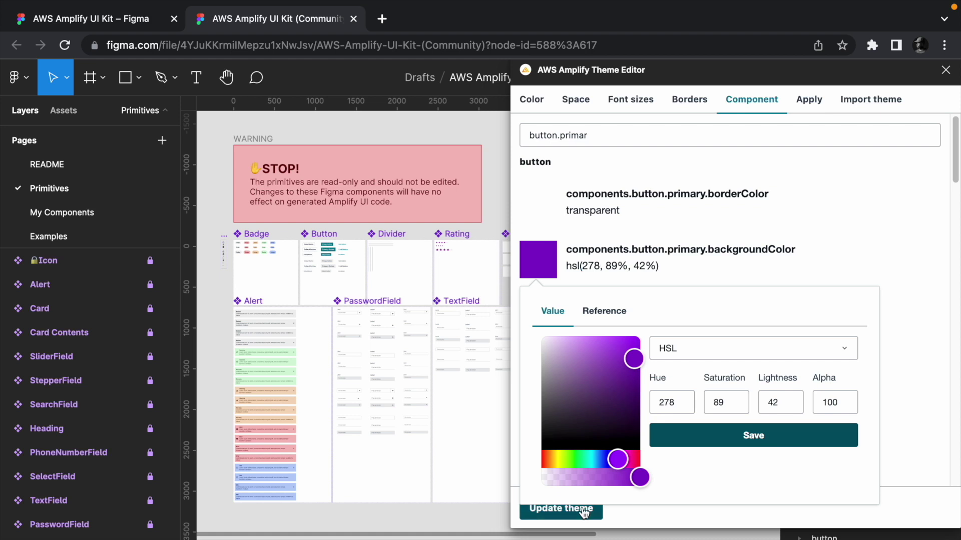
left_click(563, 508)
- Zoom around the Button frame to confirm the primary variants are purple and disabled ones grey
scroll(325, 245, "up", 5)
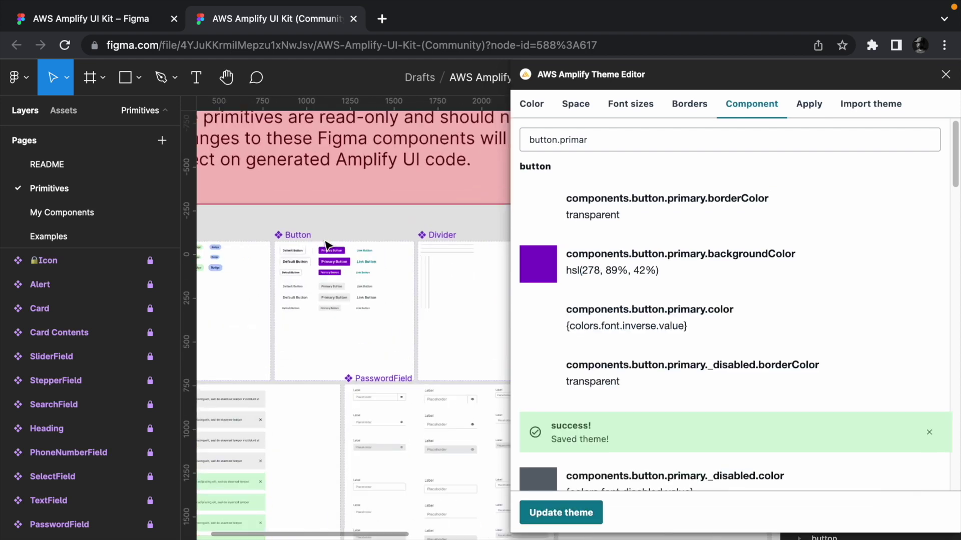
scroll(360, 370, "up", 5)
scroll(361, 420, "down", 2)
scroll(350, 326, "down", 3)
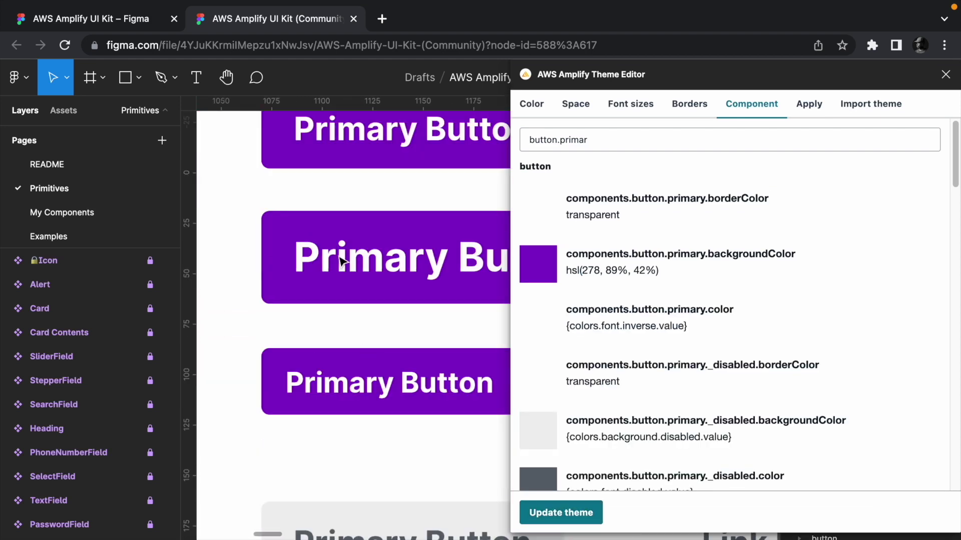
scroll(339, 318, "down", 3)
scroll(345, 318, "up", 2)
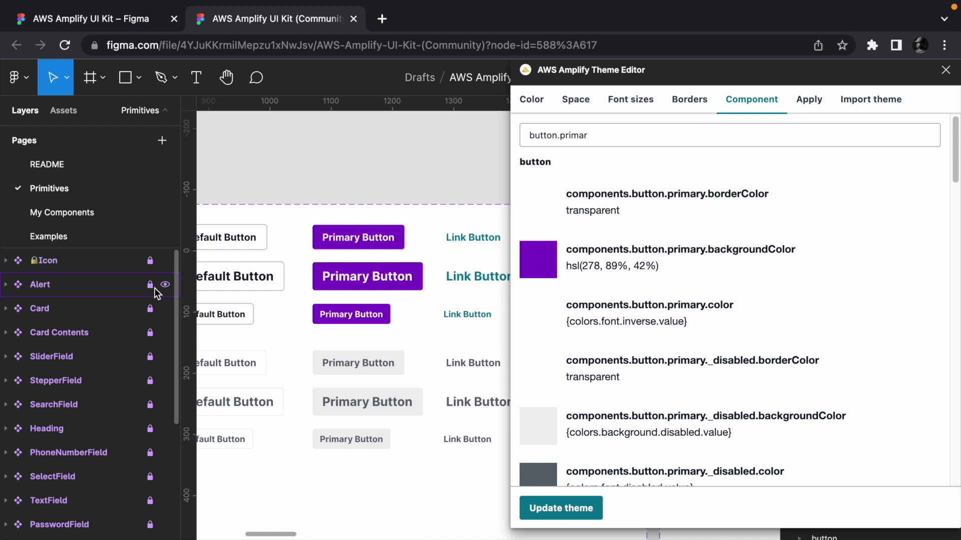
- Pan across the My Components page, then move on to the Examples page
left_click(95, 215)
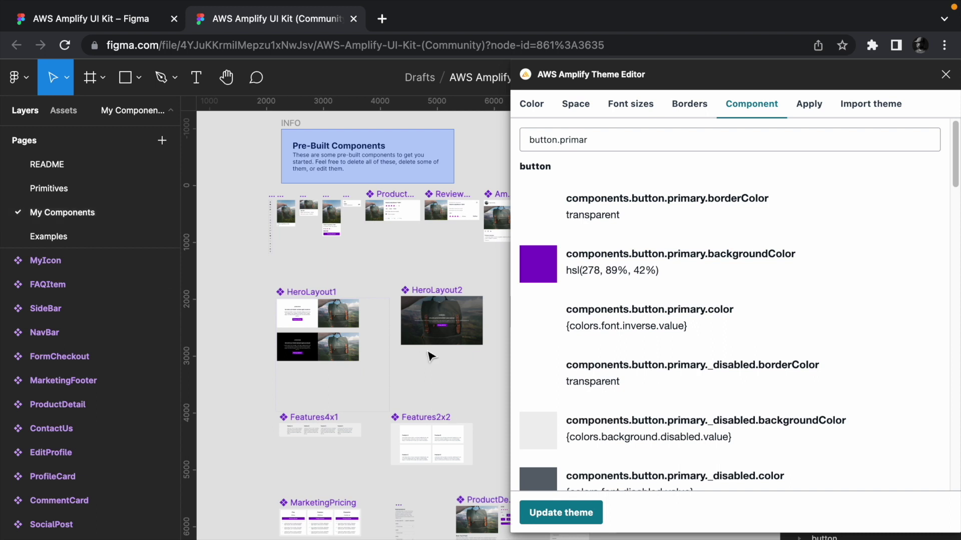
scroll(415, 398, "right", 2)
scroll(363, 311, "left", 5)
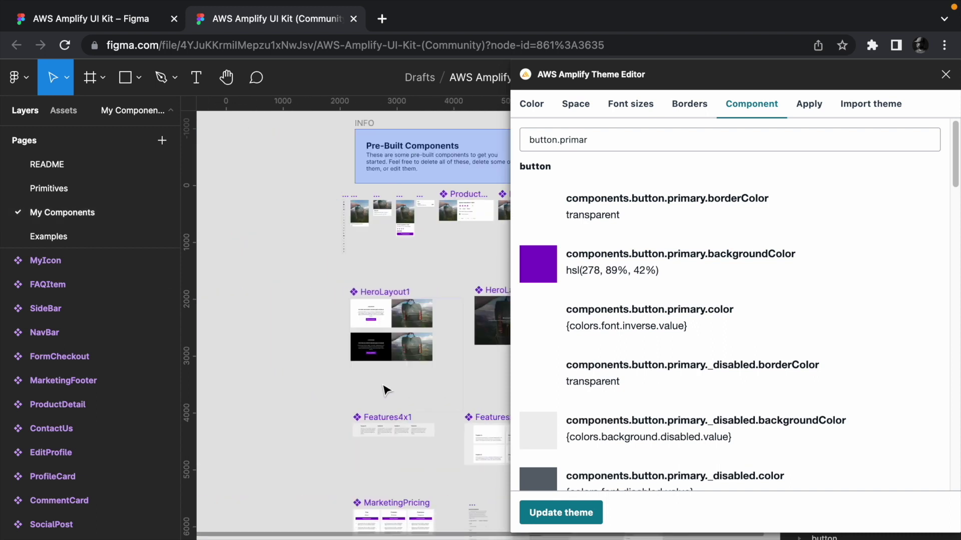
scroll(364, 311, "right", 6)
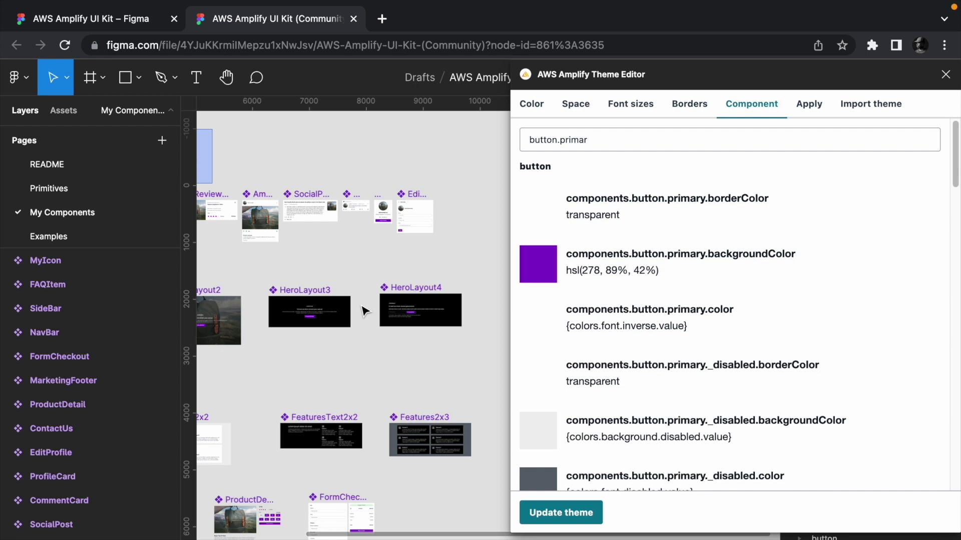
key("Page_Down")
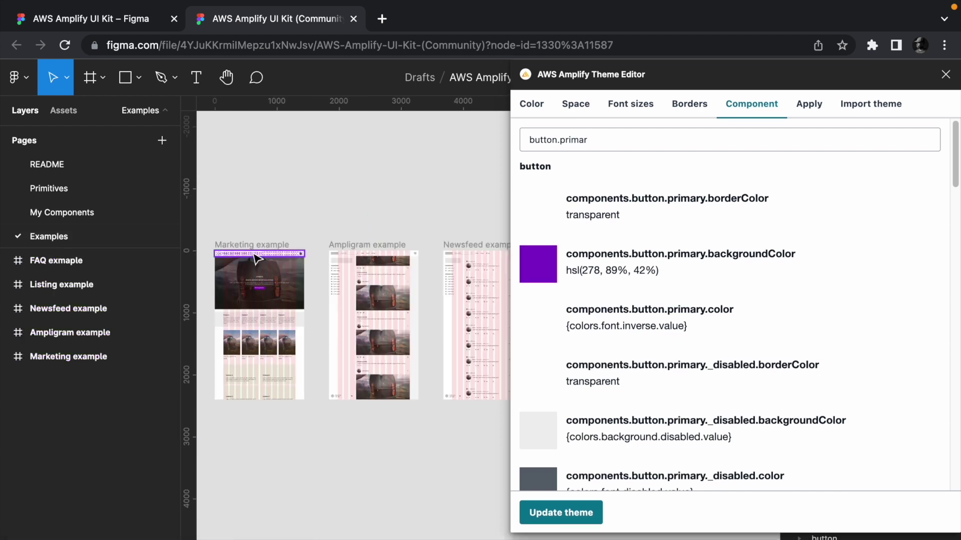
scroll(259, 289, "up", 3)
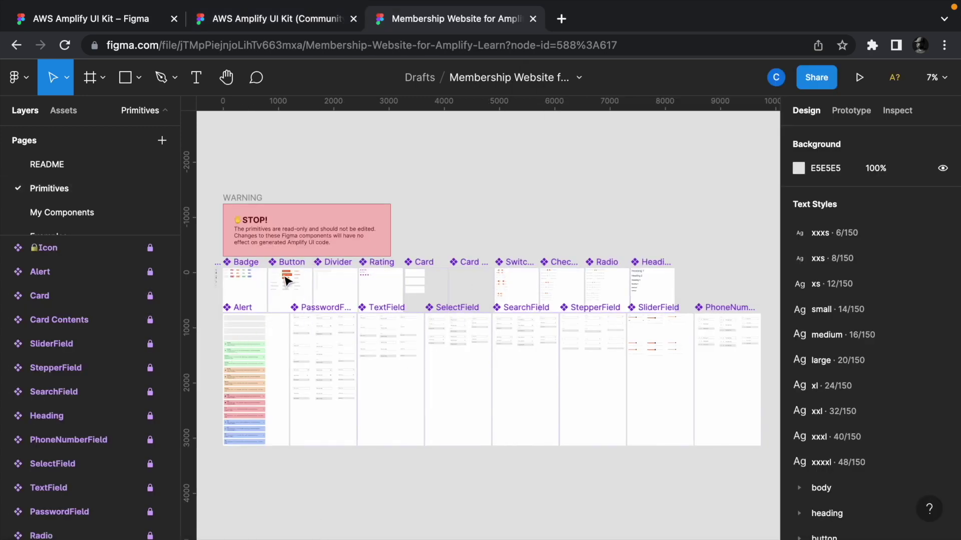
- Inspect the orange buttons, then select the Hero, Testimony and Story components on My Components
scroll(291, 281, "up", 10)
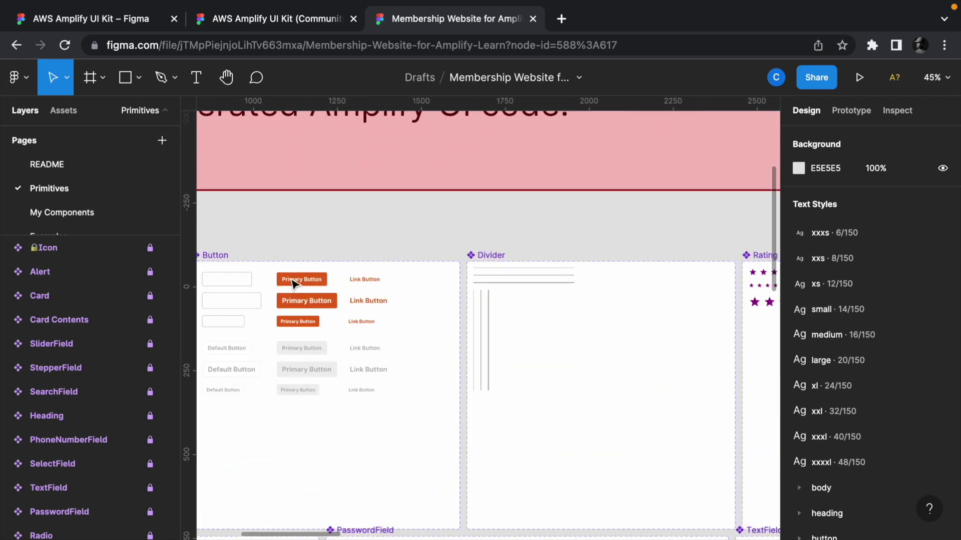
scroll(290, 290, "up", 3)
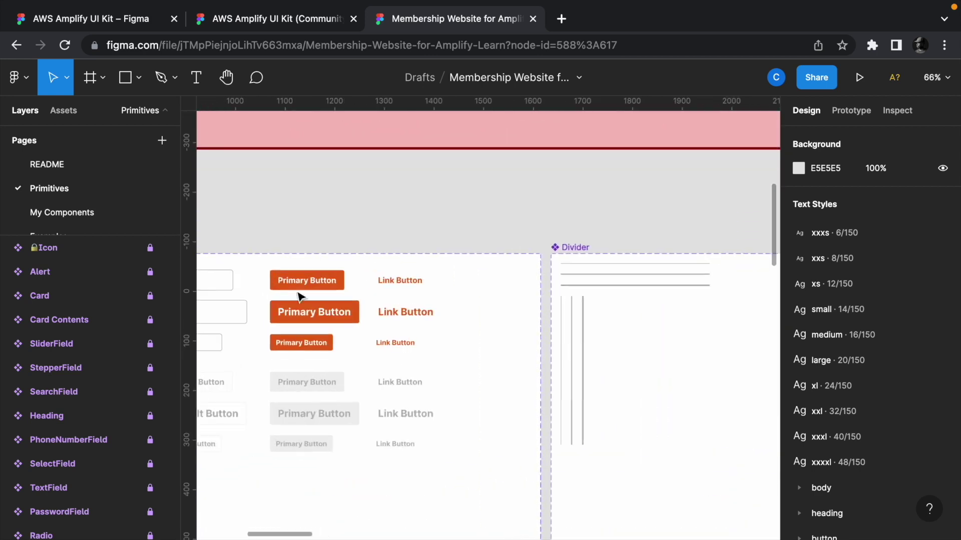
left_click(82, 214)
scroll(571, 385, "right", 3)
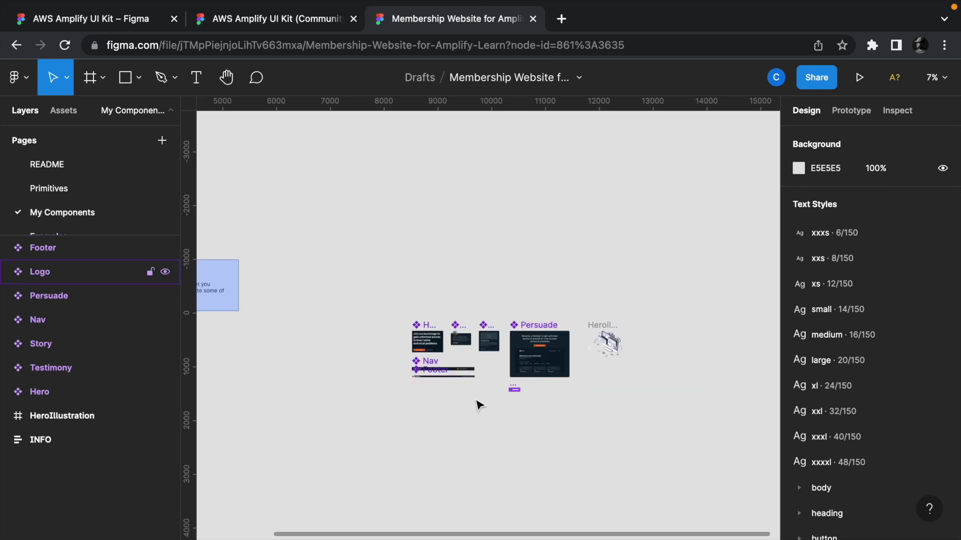
scroll(450, 371, "up", 8)
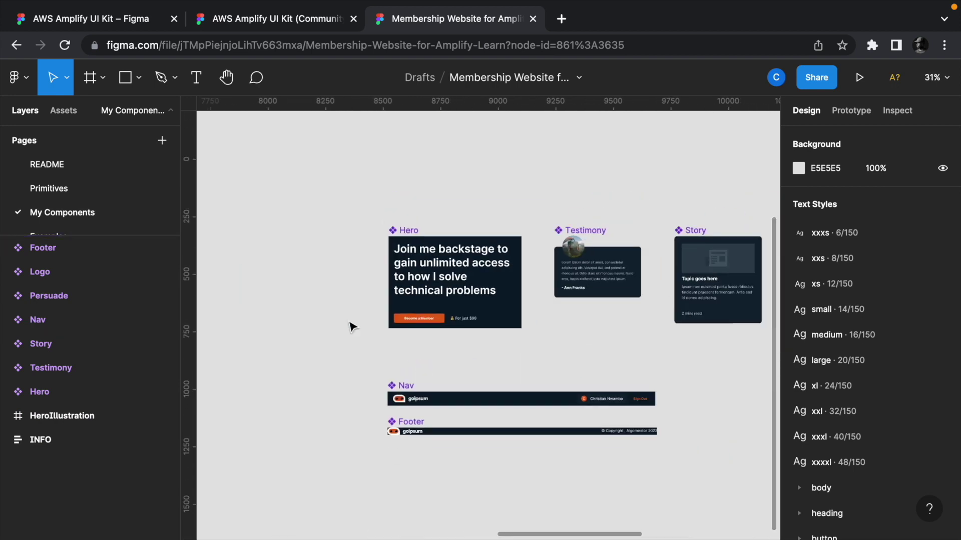
left_click_drag(377, 161, 524, 359)
scroll(523, 359, "right", 2)
scroll(523, 359, "right", 5)
left_click_drag(345, 202, 455, 329)
left_click_drag(492, 153, 603, 365)
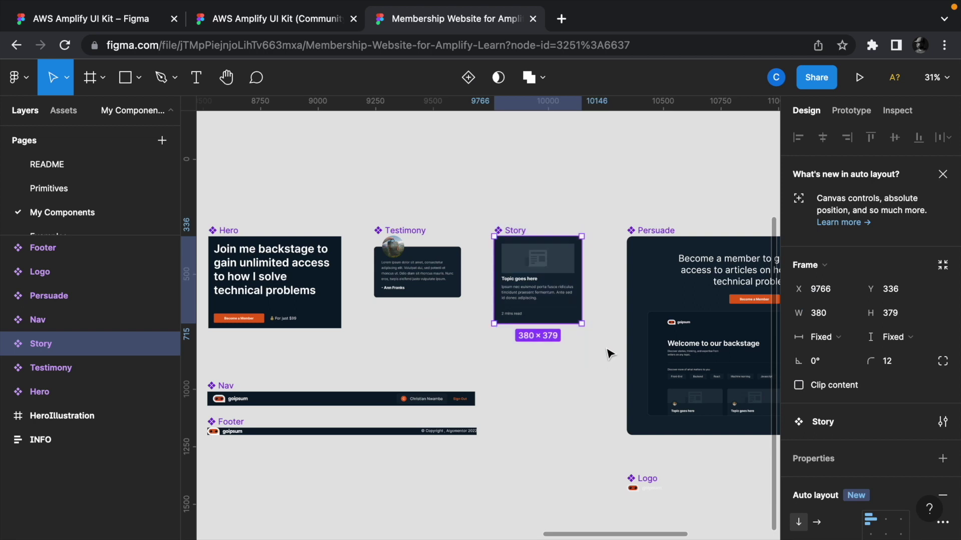
- On the Examples page, select the Custom Link, Articles page and Landing frames, then just Landing
scroll(607, 326, "right", 5)
scroll(385, 282, "left", 10)
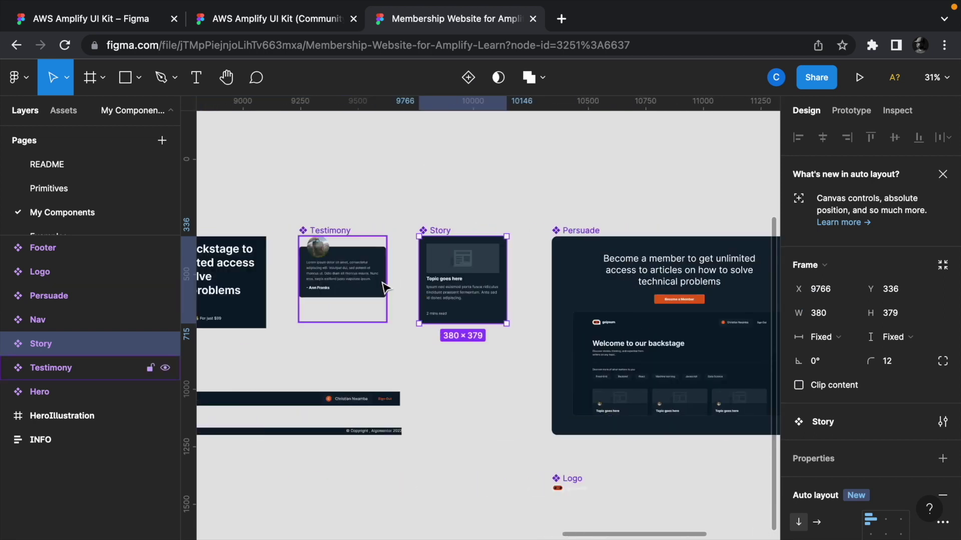
scroll(76, 217, "down", 1)
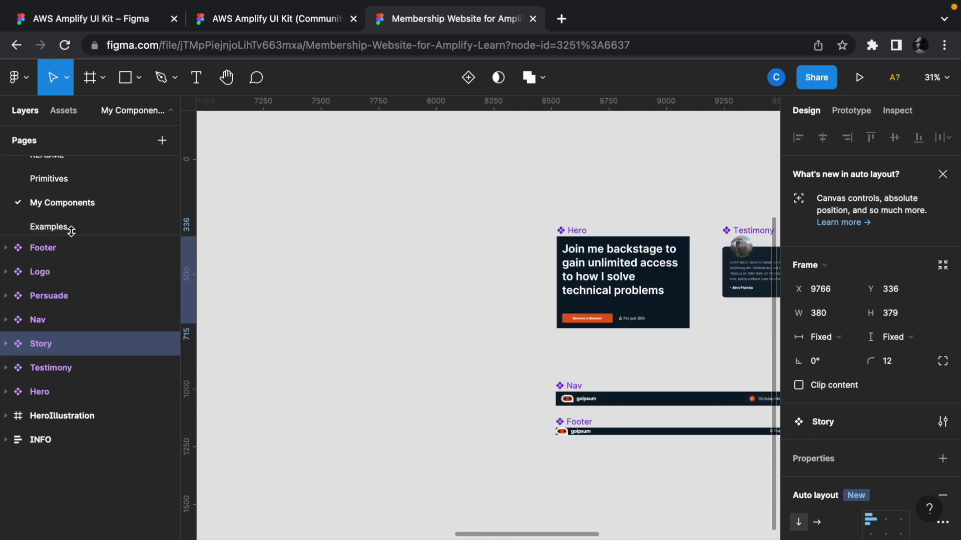
left_click(70, 228)
scroll(668, 339, "right", 5)
scroll(497, 357, "left", 3)
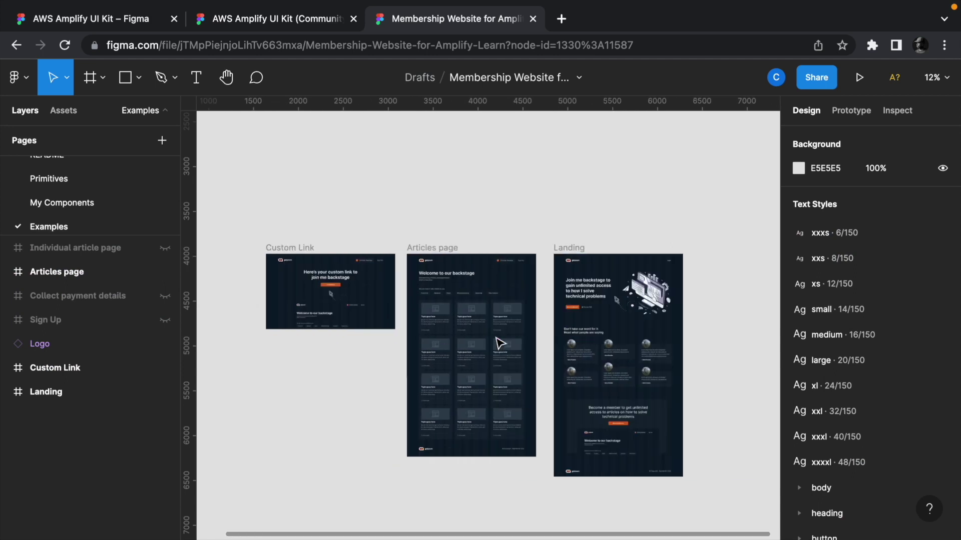
left_click_drag(233, 168, 737, 470)
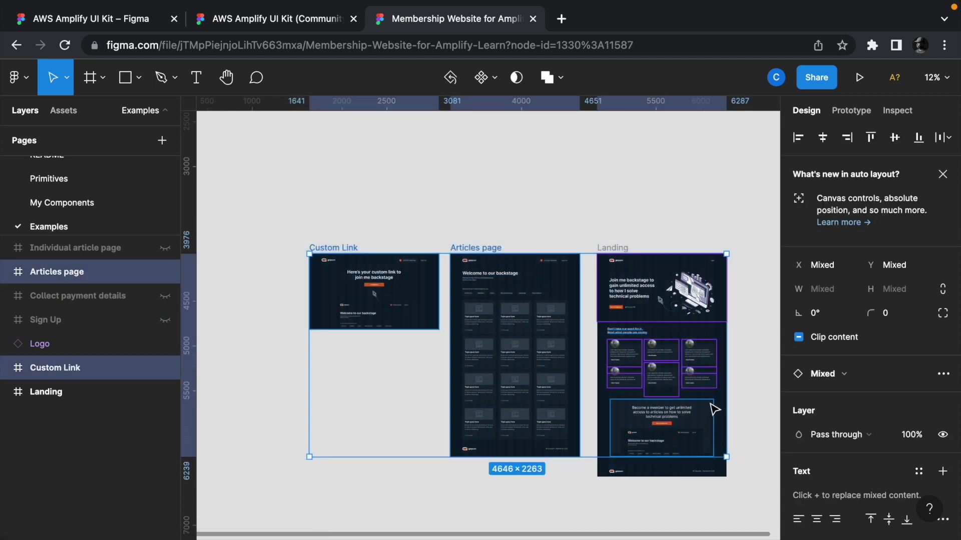
left_click(748, 351)
left_click_drag(573, 209, 619, 274)
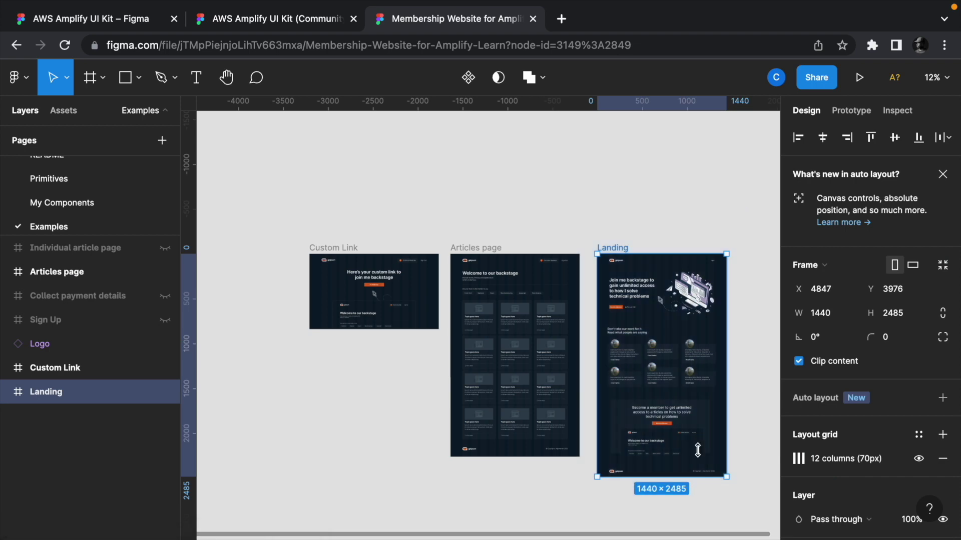